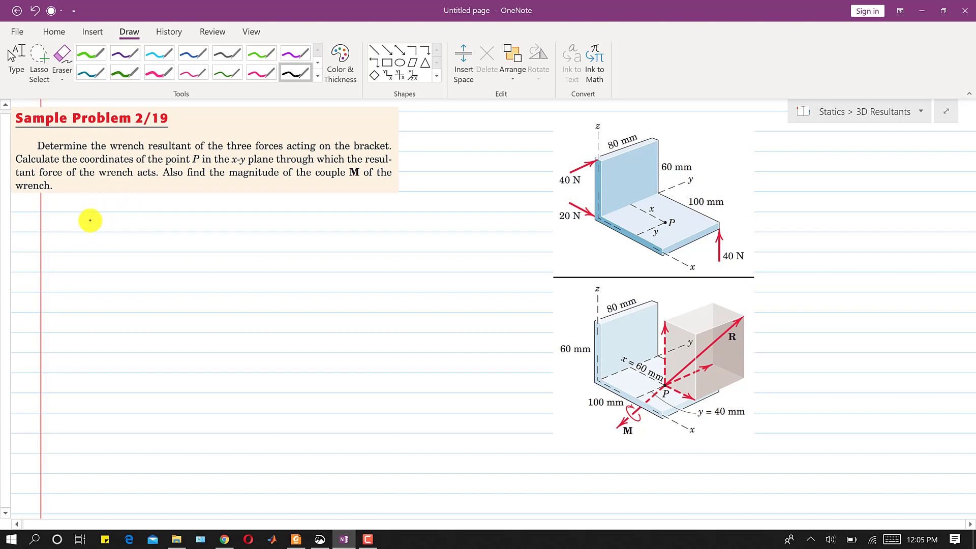
- Handwrite Rx = ΣFx = 20î and underline the 20 N force label on the diagram
drag(73, 224, 76, 222)
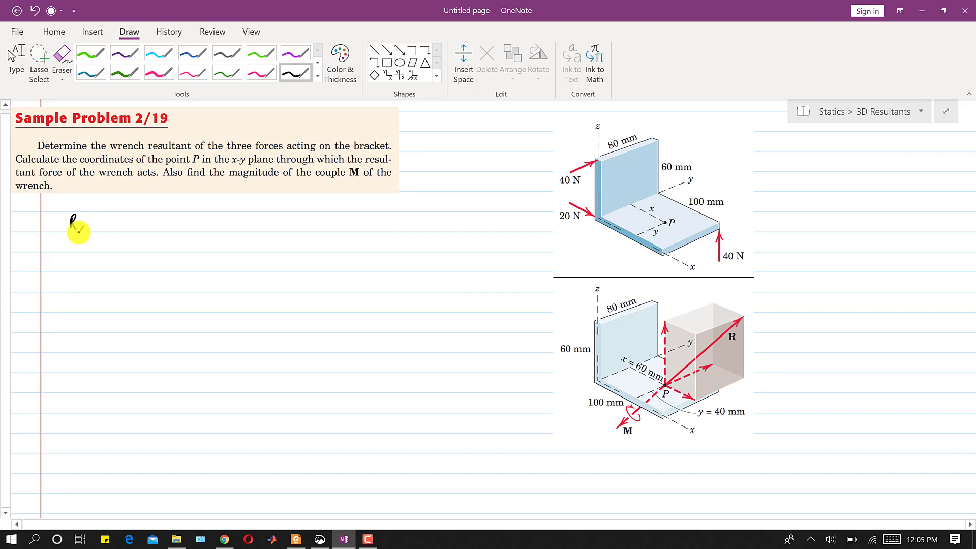
drag(95, 223, 98, 223)
drag(90, 227, 131, 231)
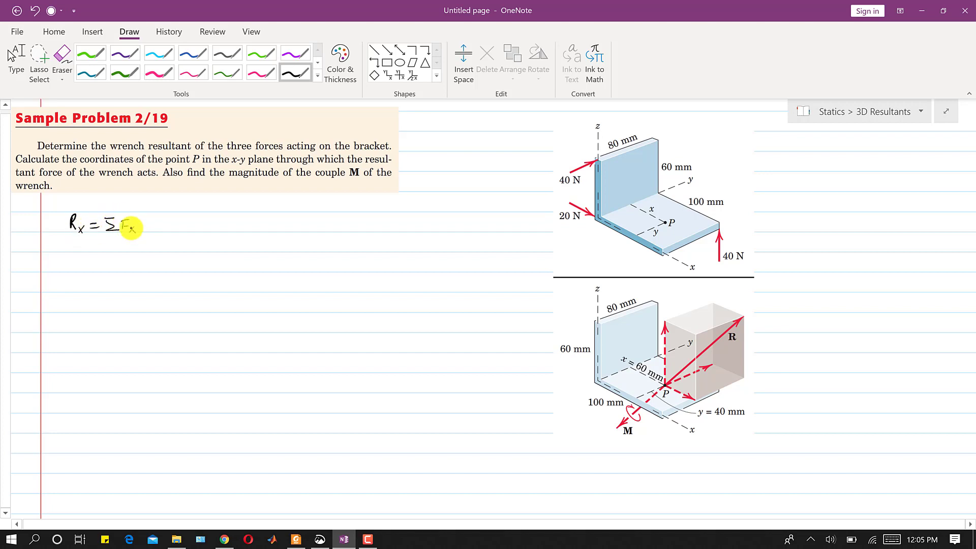
drag(71, 210, 79, 213)
drag(147, 225, 158, 230)
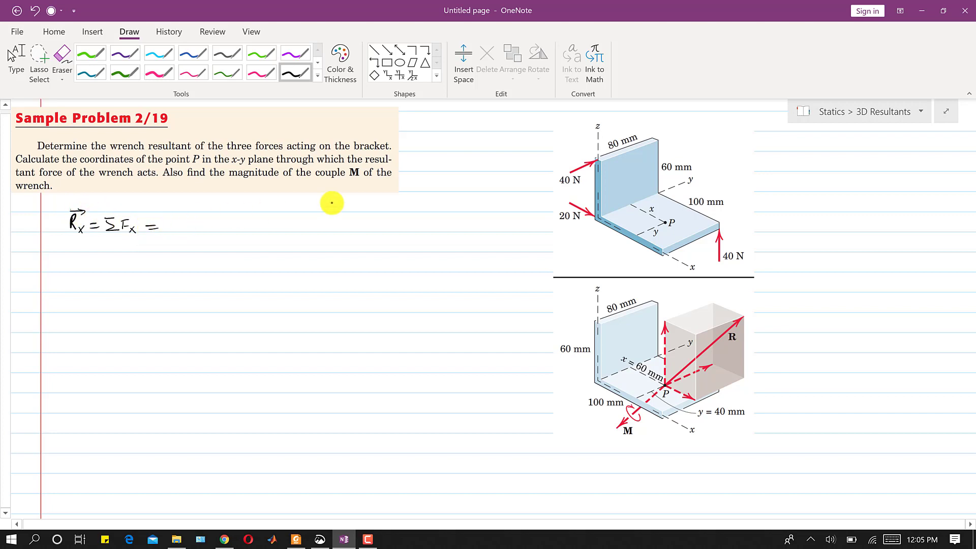
drag(559, 222, 569, 222)
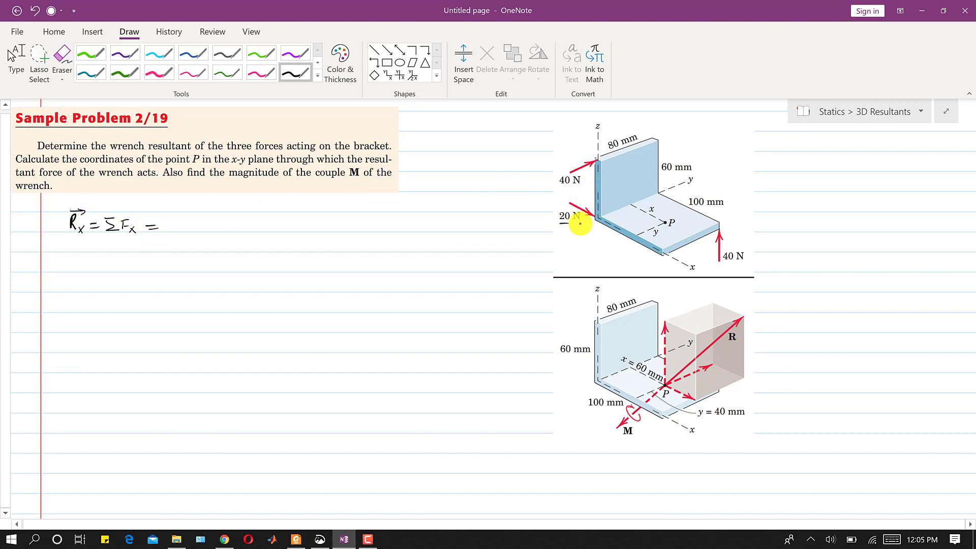
mouse_move(174, 220)
mouse_down()
mouse_move(182, 228)
mouse_move(201, 219)
mouse_up()
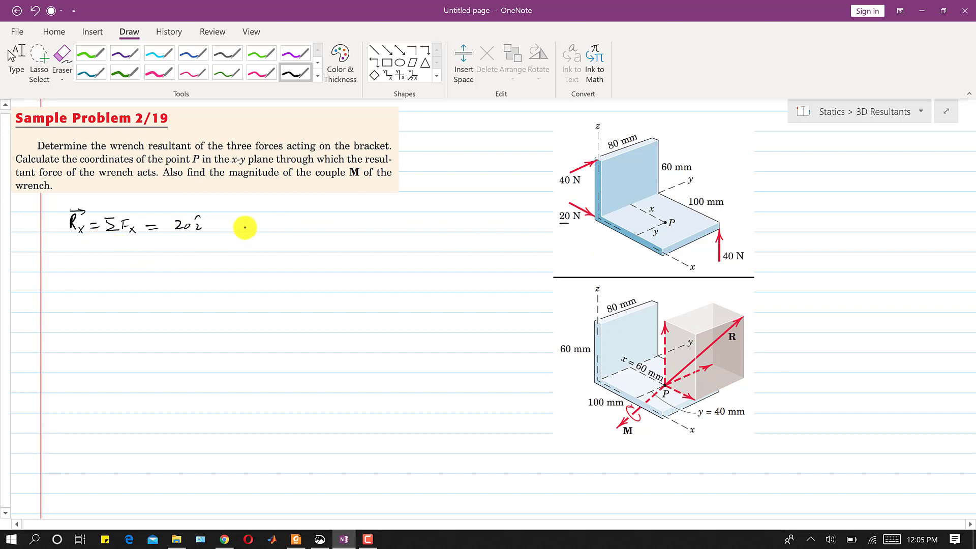
- Write Ry = ΣFy = +40ĵ and double-underline the upper 40 N force label
mouse_move(245, 217)
mouse_down()
mouse_move(278, 228)
mouse_move(293, 220)
mouse_move(292, 230)
mouse_move(337, 226)
mouse_up()
drag(325, 231, 337, 230)
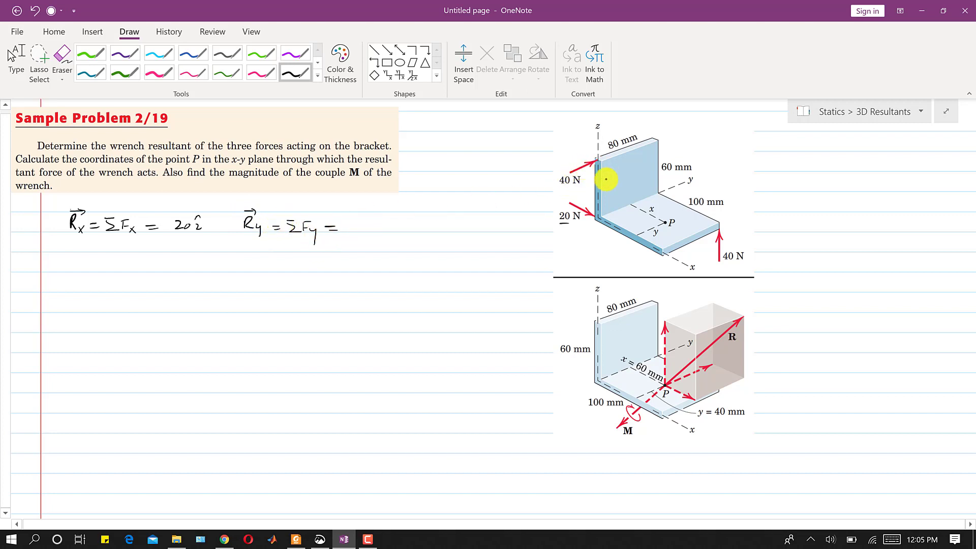
drag(559, 186, 581, 186)
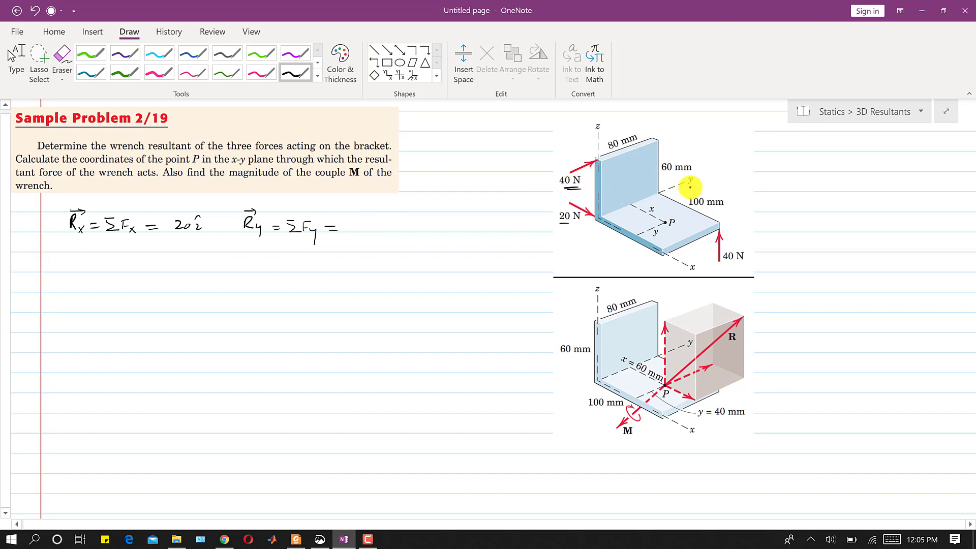
drag(357, 219, 362, 234)
mouse_move(374, 224)
mouse_down()
mouse_move(380, 235)
mouse_move(388, 218)
mouse_move(347, 235)
mouse_up()
- Write Rz = +40k̂ and double-underline the lower 40 N force label
mouse_move(424, 217)
mouse_down()
mouse_move(424, 228)
mouse_move(440, 231)
mouse_move(436, 208)
mouse_move(456, 223)
mouse_up()
drag(450, 229, 457, 227)
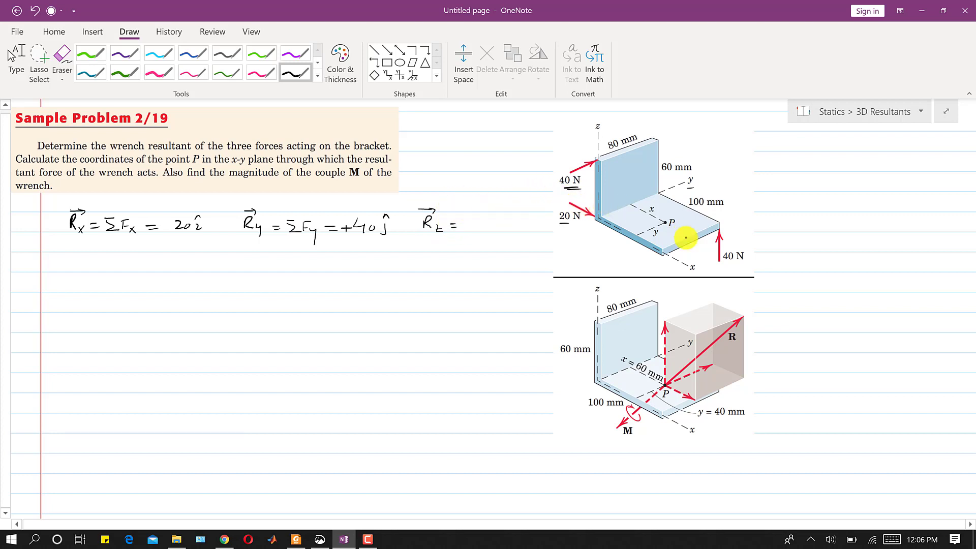
drag(723, 269, 733, 269)
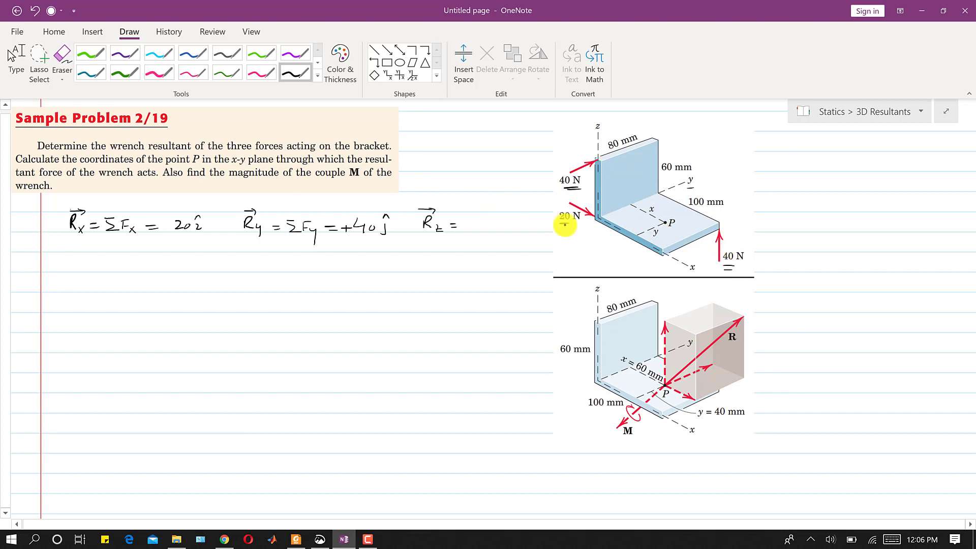
mouse_move(463, 226)
mouse_down()
mouse_move(487, 224)
mouse_move(485, 231)
mouse_move(511, 217)
mouse_up()
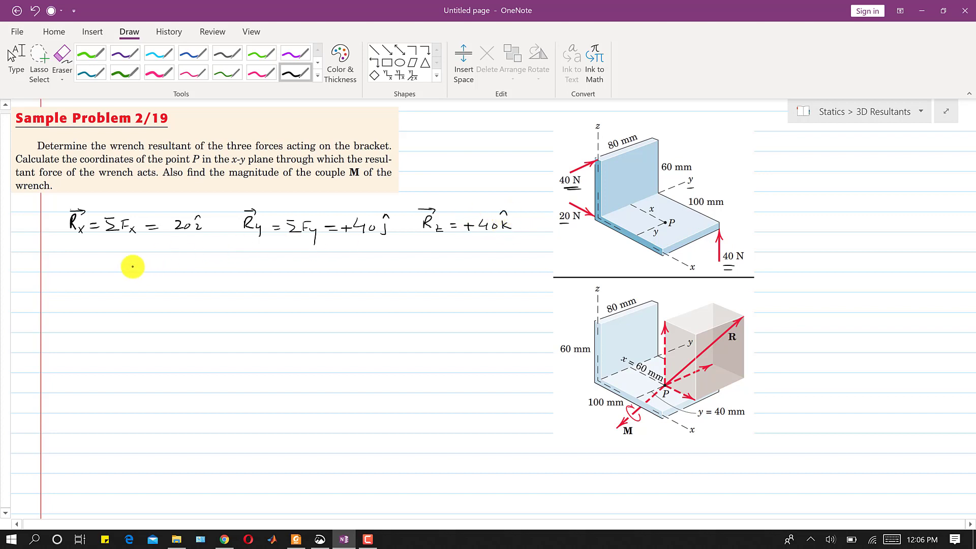
- Handwrite → R = 20î + 40ĵ + 40k̂ on a new line beneath the component equations
mouse_move(133, 262)
mouse_down()
mouse_move(139, 268)
mouse_move(143, 250)
mouse_move(155, 260)
mouse_up()
drag(148, 266, 182, 268)
drag(186, 260, 199, 266)
drag(189, 255, 223, 263)
mouse_move(218, 260)
mouse_down()
mouse_move(218, 268)
mouse_move(233, 265)
mouse_up()
drag(239, 259, 239, 260)
mouse_move(249, 258)
mouse_down()
mouse_move(247, 269)
mouse_move(251, 254)
mouse_move(274, 263)
mouse_move(268, 270)
mouse_up()
drag(285, 258, 305, 268)
mouse_move(312, 258)
mouse_down()
mouse_move(314, 269)
mouse_move(312, 247)
mouse_up()
drag(79, 265, 96, 264)
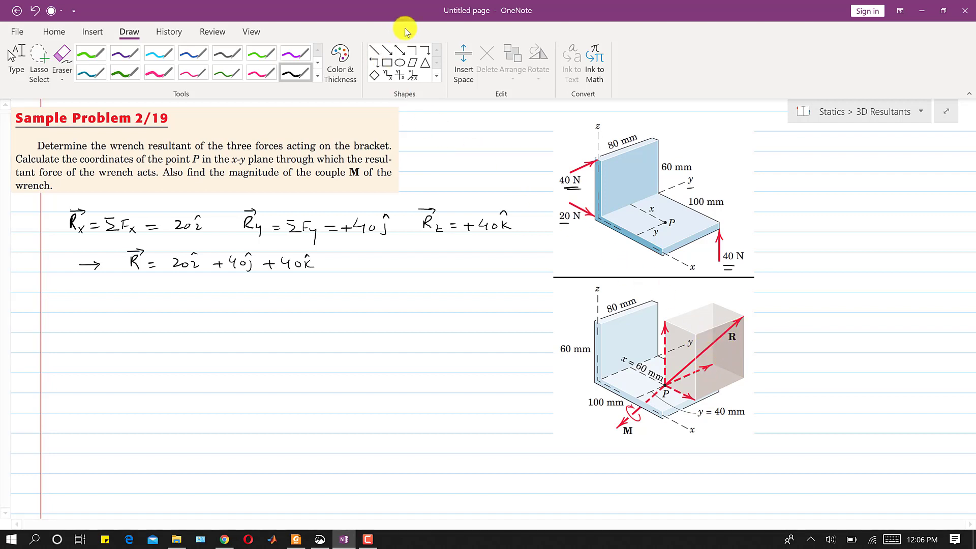
click(159, 72)
- Draw a pink straight arrow up-right from point P and label it R
click(386, 51)
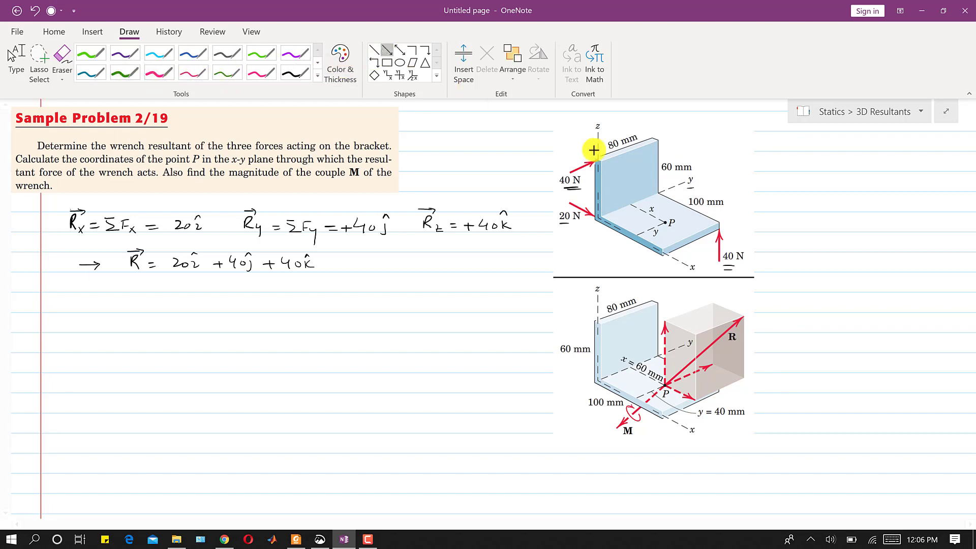
drag(665, 222, 730, 169)
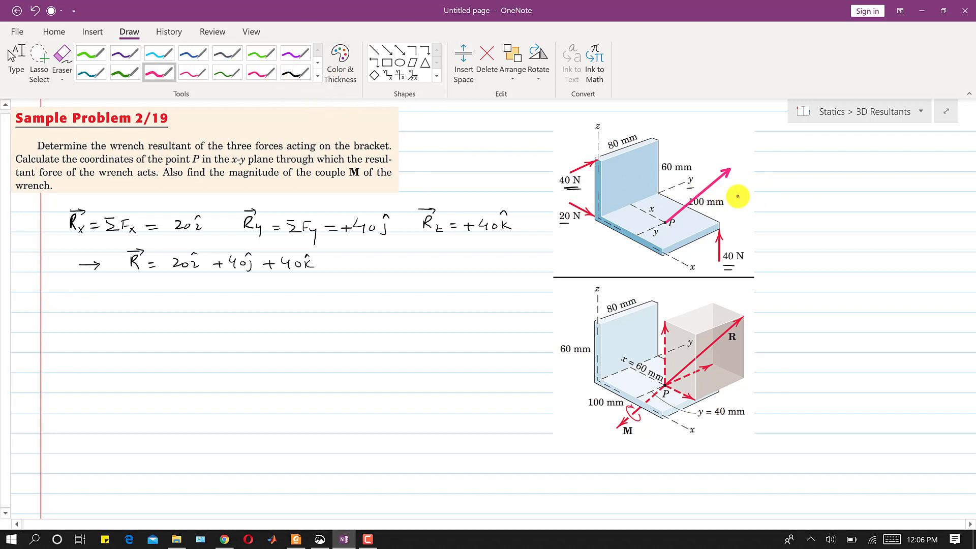
drag(740, 170, 746, 179)
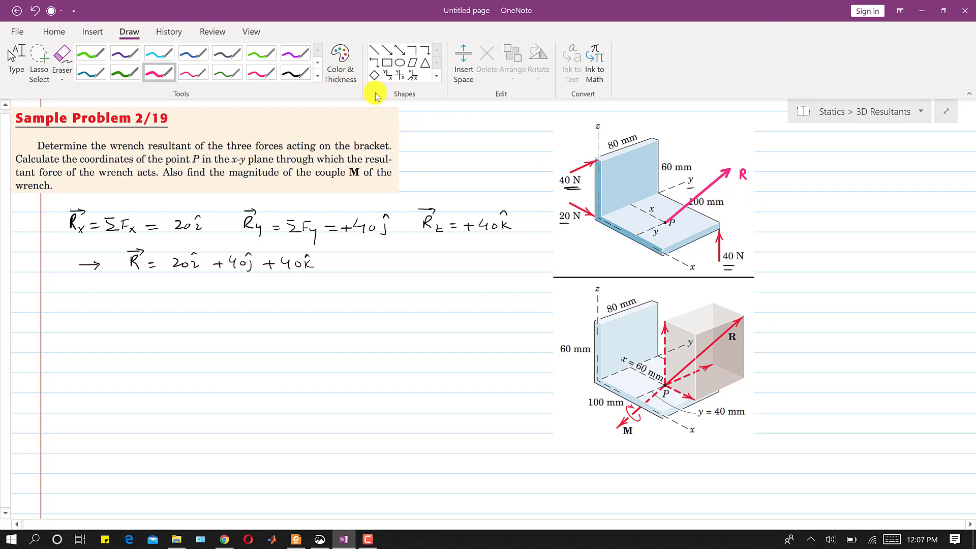
- Draw three purple axis arrows from P: down-right, right, and upward
click(387, 49)
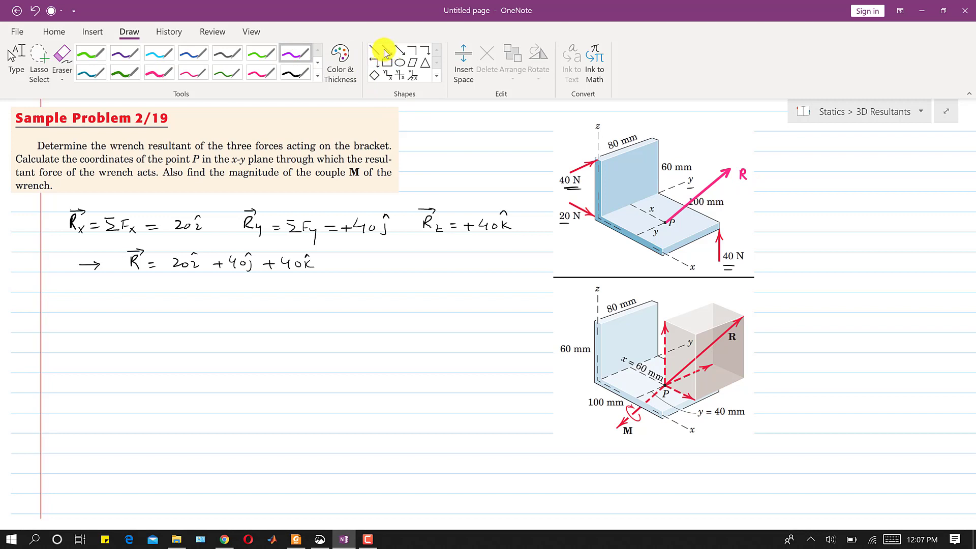
drag(665, 224, 704, 247)
click(389, 51)
drag(664, 223, 696, 210)
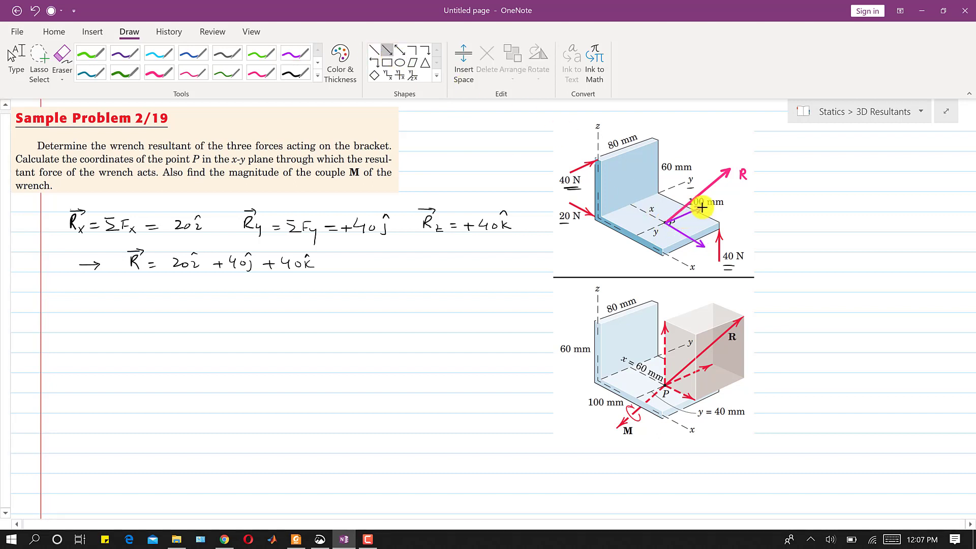
drag(702, 207, 704, 206)
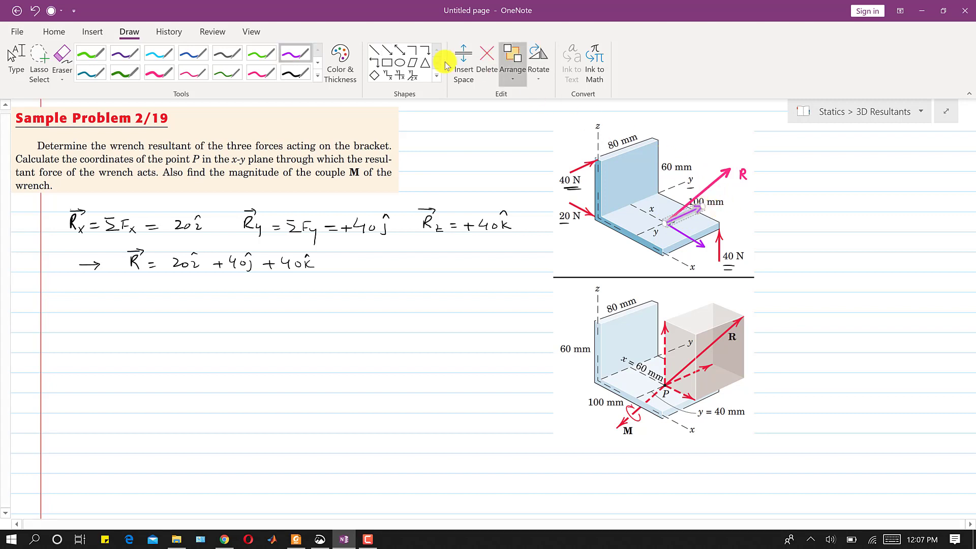
drag(663, 223, 665, 173)
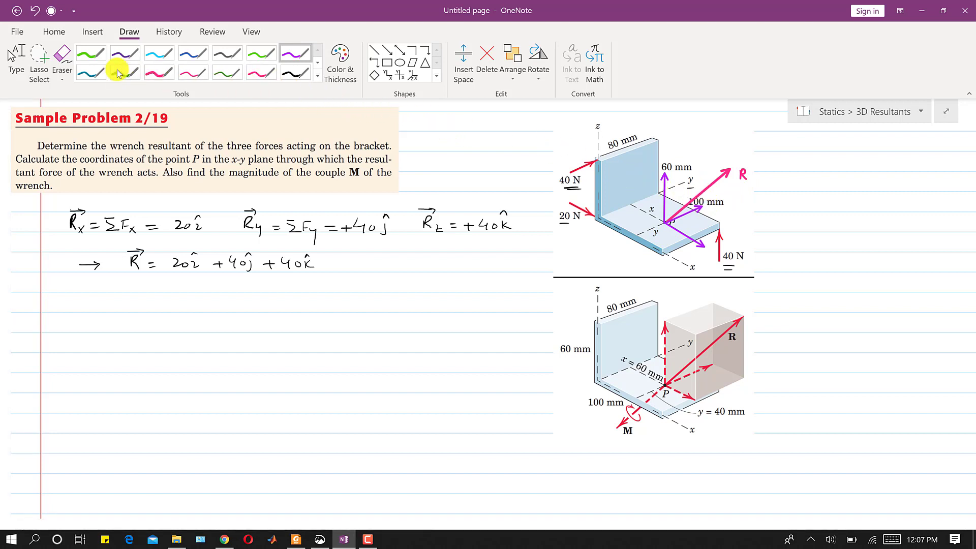
click(91, 73)
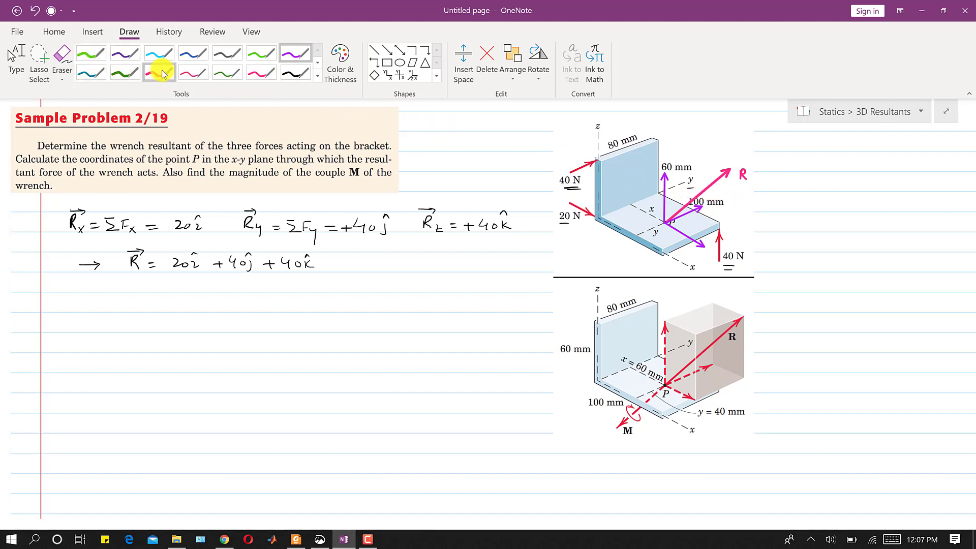
- Add a purple arrow from P toward the lower left with a curled moment symbol at its tail
click(219, 55)
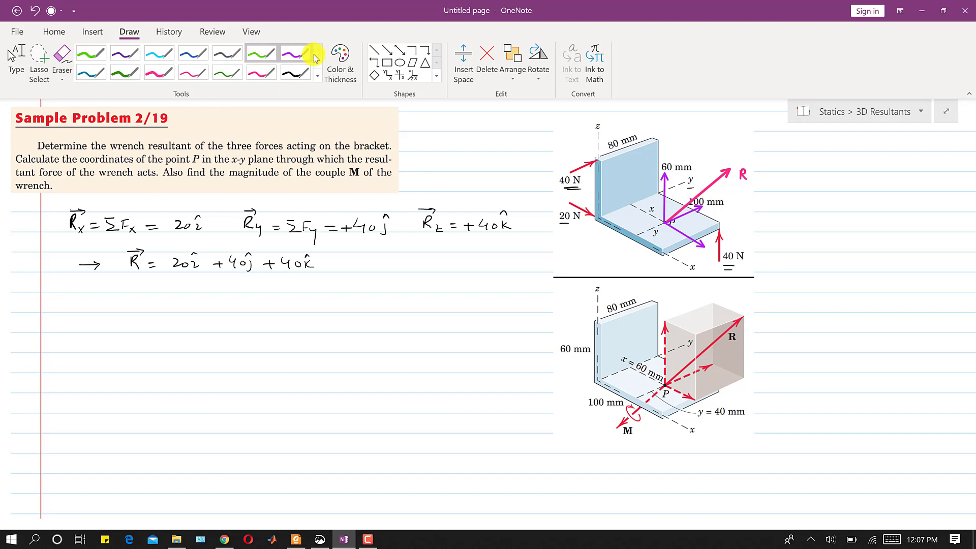
click(387, 50)
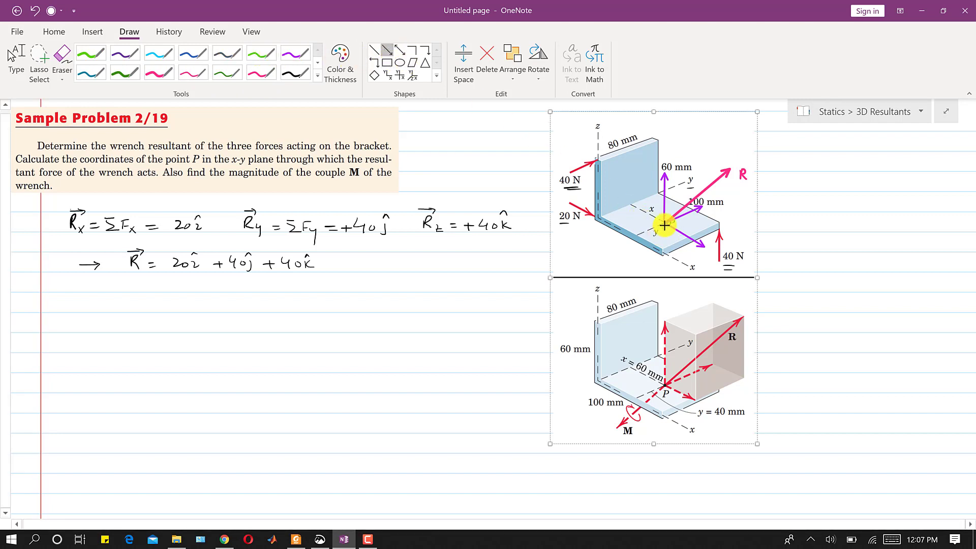
mouse_move(665, 223)
mouse_down()
mouse_move(705, 189)
mouse_move(664, 212)
mouse_move(639, 244)
mouse_up()
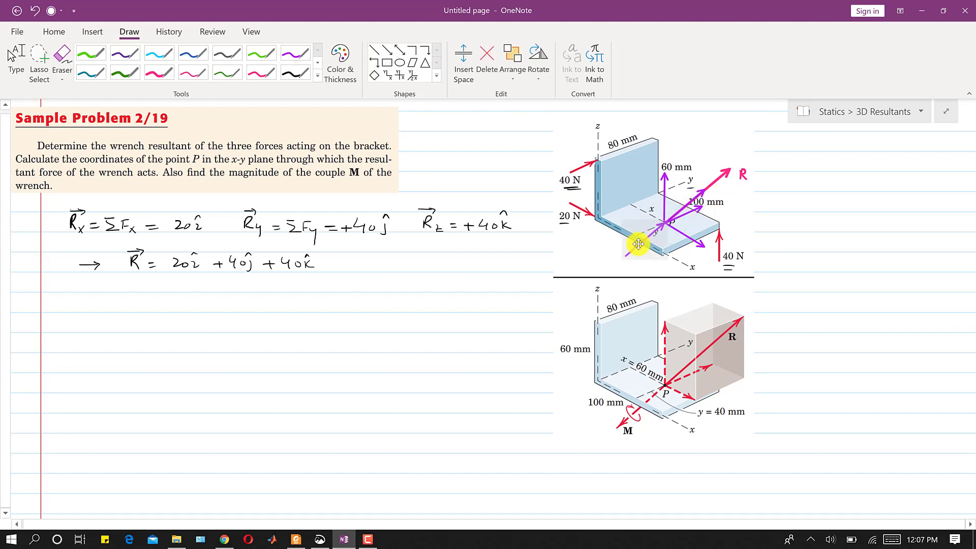
key(Escape)
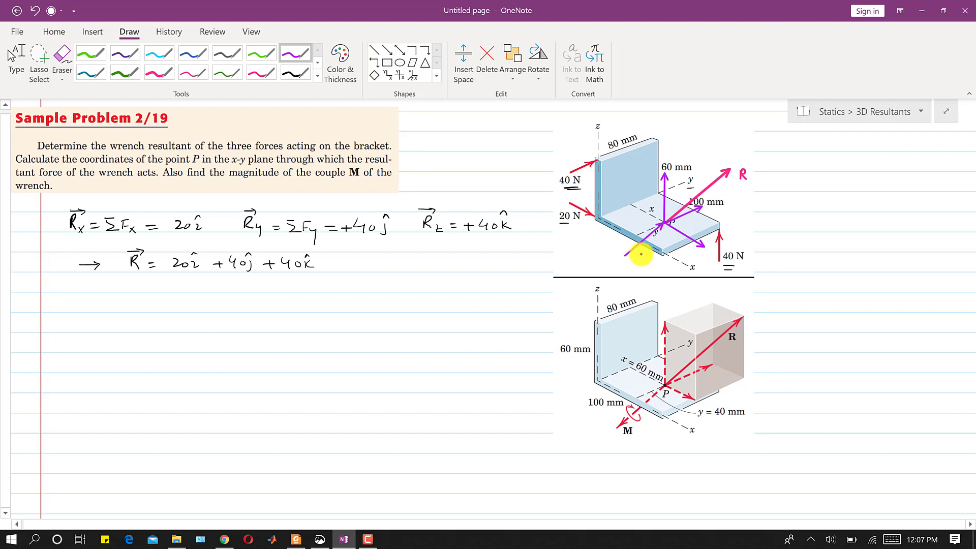
drag(629, 247, 630, 254)
click(644, 254)
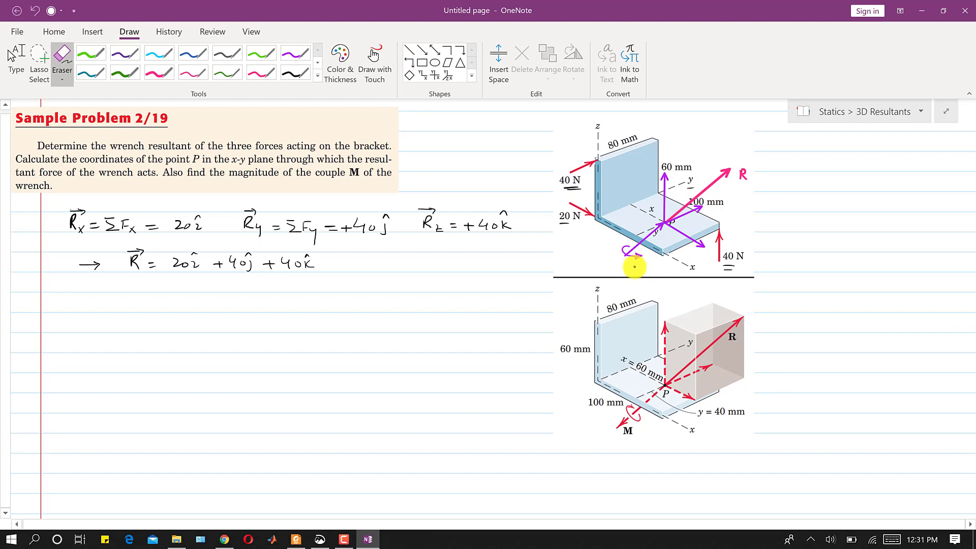
- Label the moment arrow M, and mark Rx = by 20 N, Ry = by 40 N, and = Rz after the lower 40 N
drag(631, 271, 641, 271)
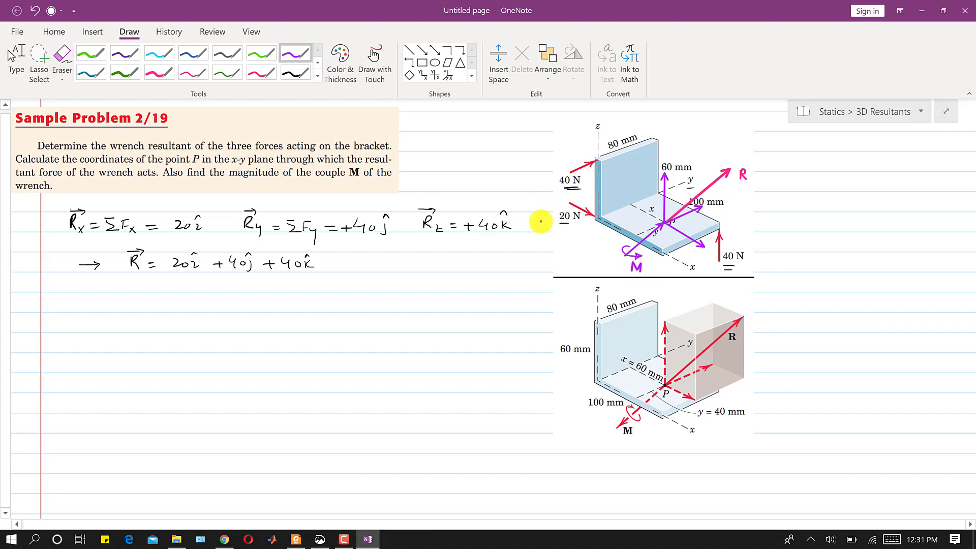
mouse_move(539, 213)
mouse_down()
mouse_move(547, 227)
mouse_move(555, 215)
mouse_up()
drag(549, 219, 570, 224)
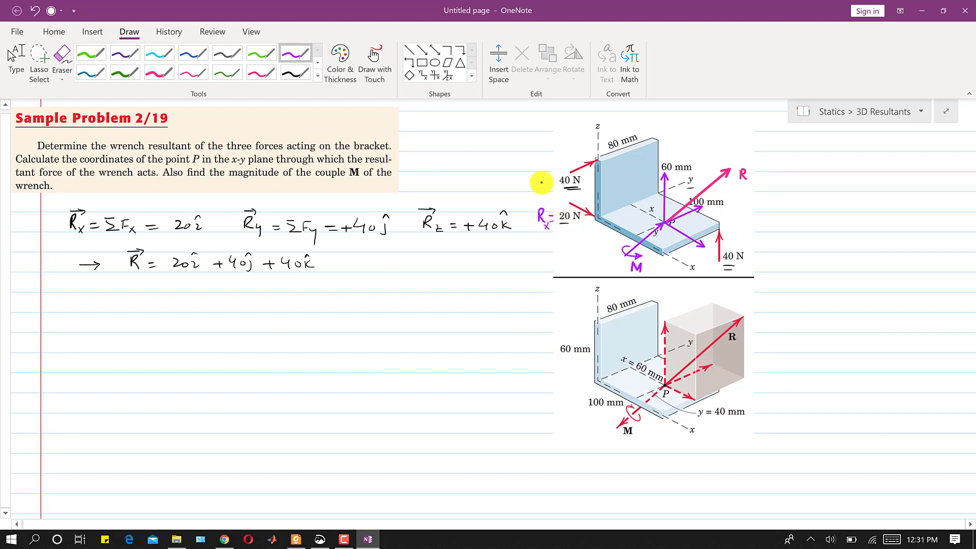
drag(539, 176, 539, 188)
drag(539, 176, 549, 196)
drag(552, 179, 557, 179)
drag(551, 183, 557, 182)
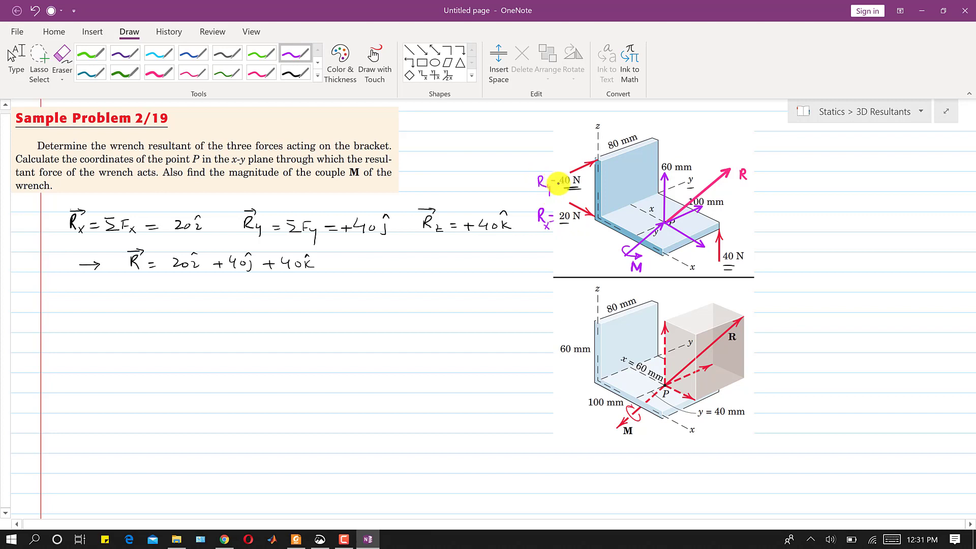
drag(750, 255, 757, 256)
drag(750, 260, 758, 260)
drag(761, 251, 778, 267)
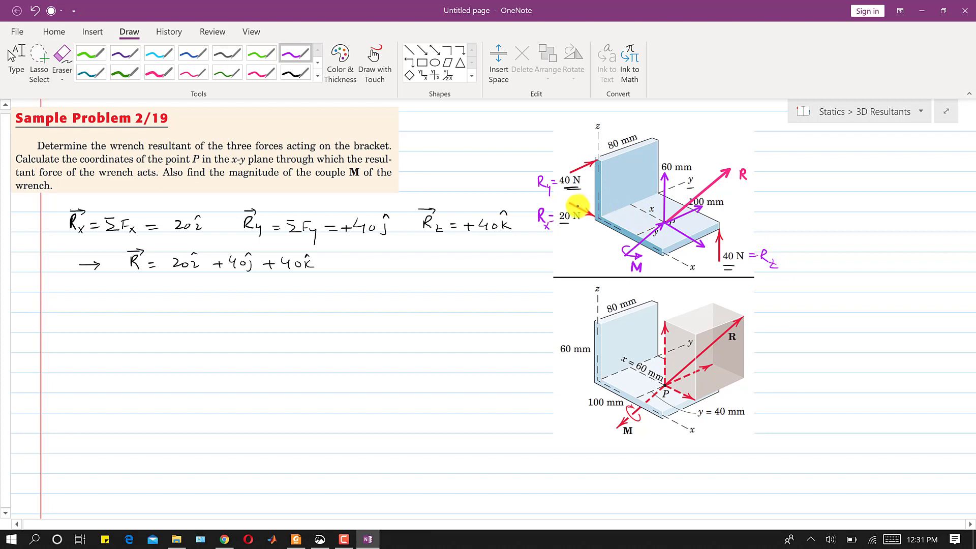